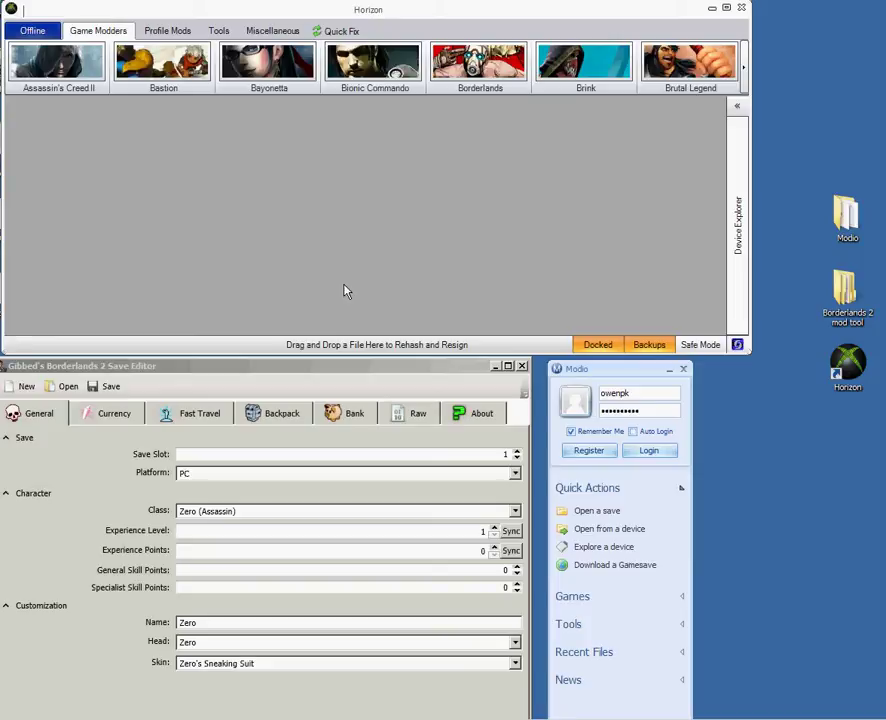
- Widen and heighten the Save Editor window, then place it below Horizon's game thumbnails
{"action": "left_click_drag", "start_coordinate": [296, 372], "coordinate": [450, 229]}
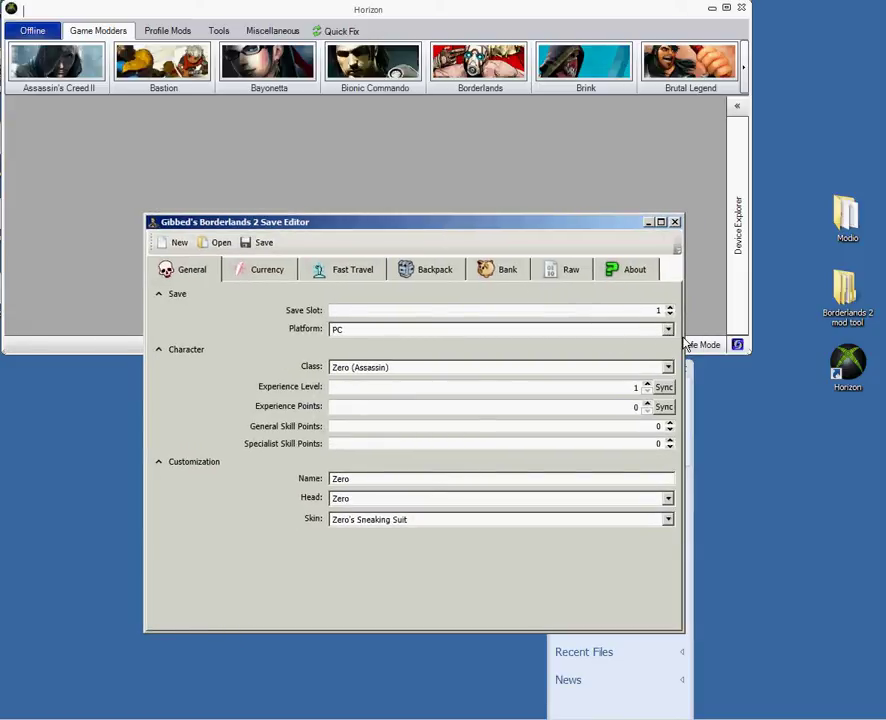
{"action": "left_click_drag", "start_coordinate": [685, 344], "coordinate": [799, 343]}
{"action": "left_click_drag", "start_coordinate": [607, 213], "coordinate": [607, 40]}
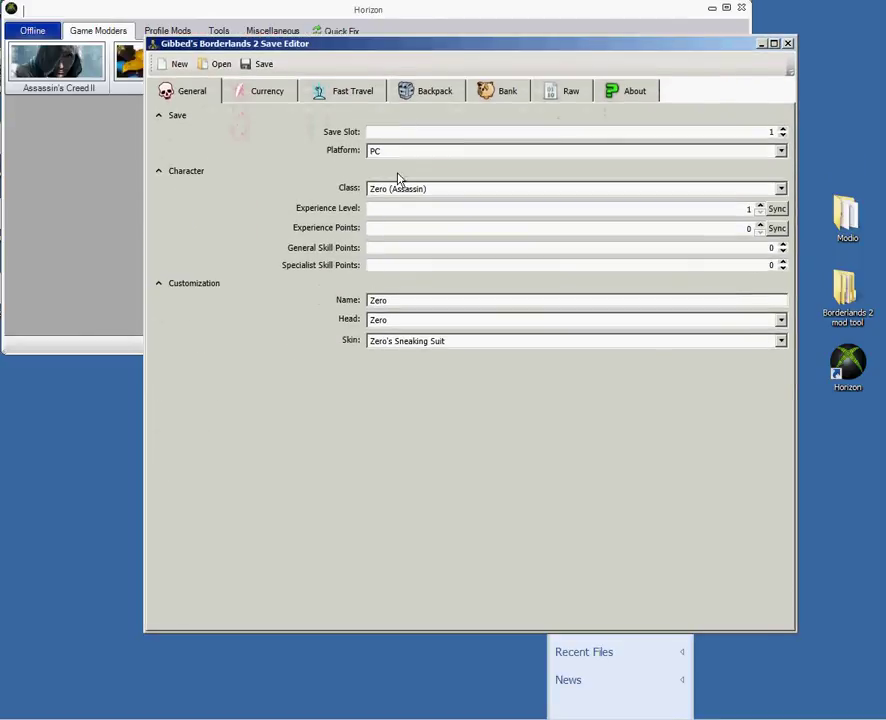
{"action": "left_click", "coordinate": [140, 338]}
{"action": "left_click", "coordinate": [162, 368]}
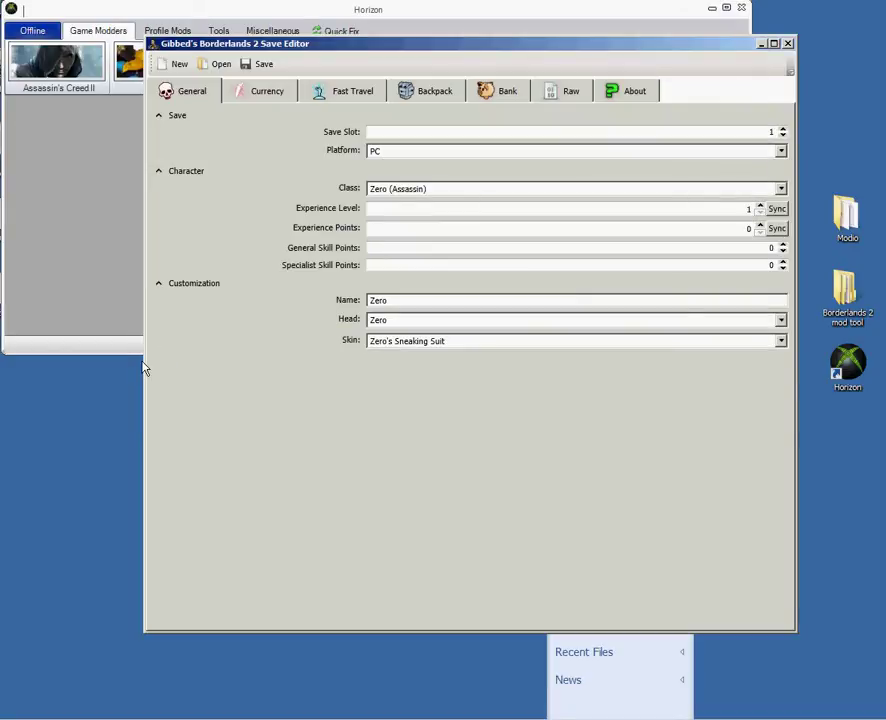
{"action": "left_click_drag", "start_coordinate": [144, 362], "coordinate": [55, 354]}
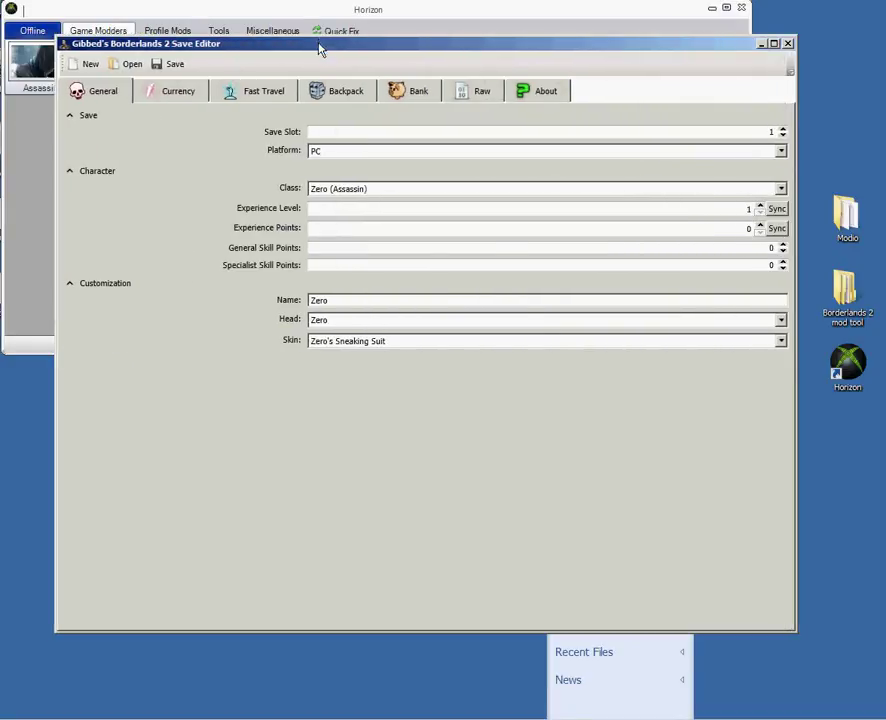
{"action": "left_click_drag", "start_coordinate": [322, 47], "coordinate": [311, 118]}
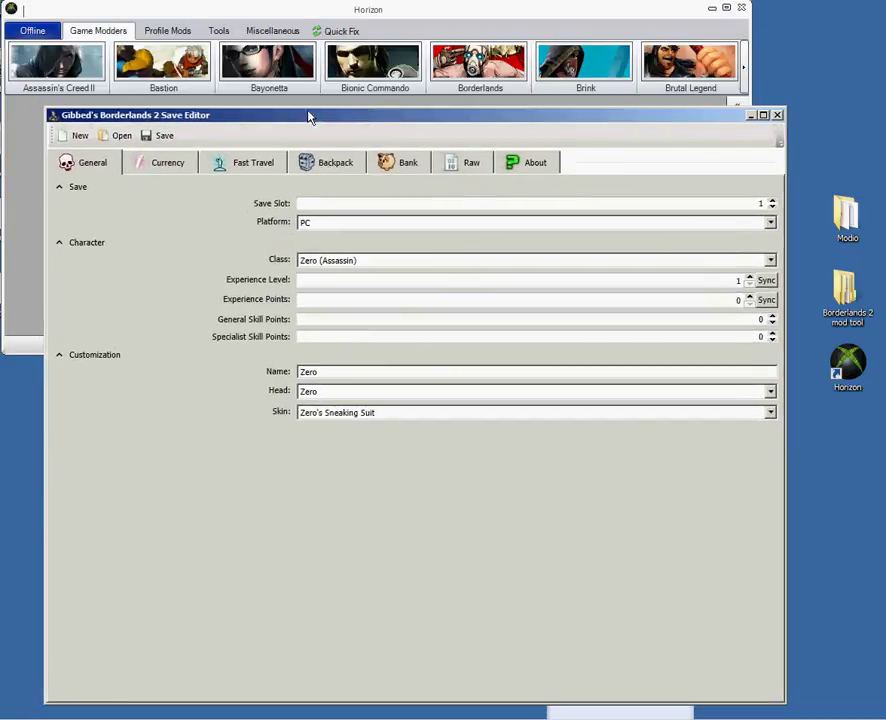
{"action": "left_click", "coordinate": [771, 223]}
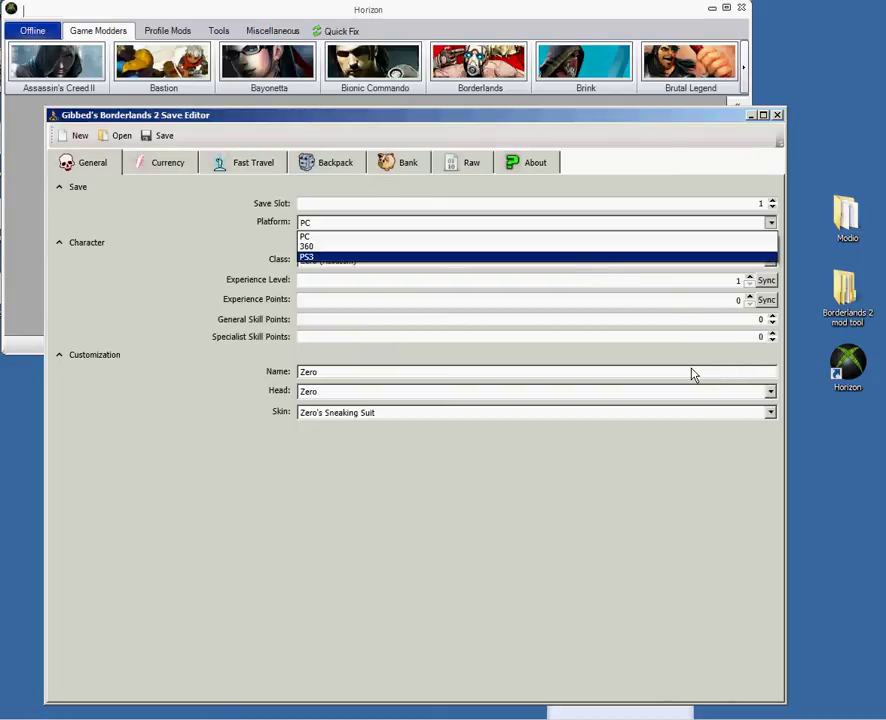
{"action": "left_click", "coordinate": [623, 129]}
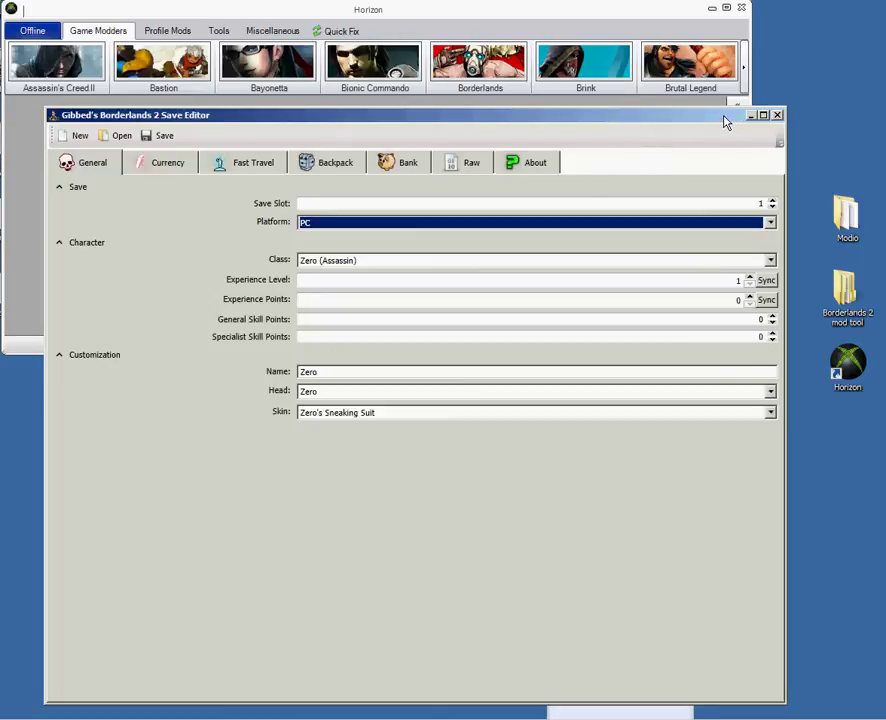
{"action": "left_click_drag", "start_coordinate": [731, 122], "coordinate": [614, 154]}
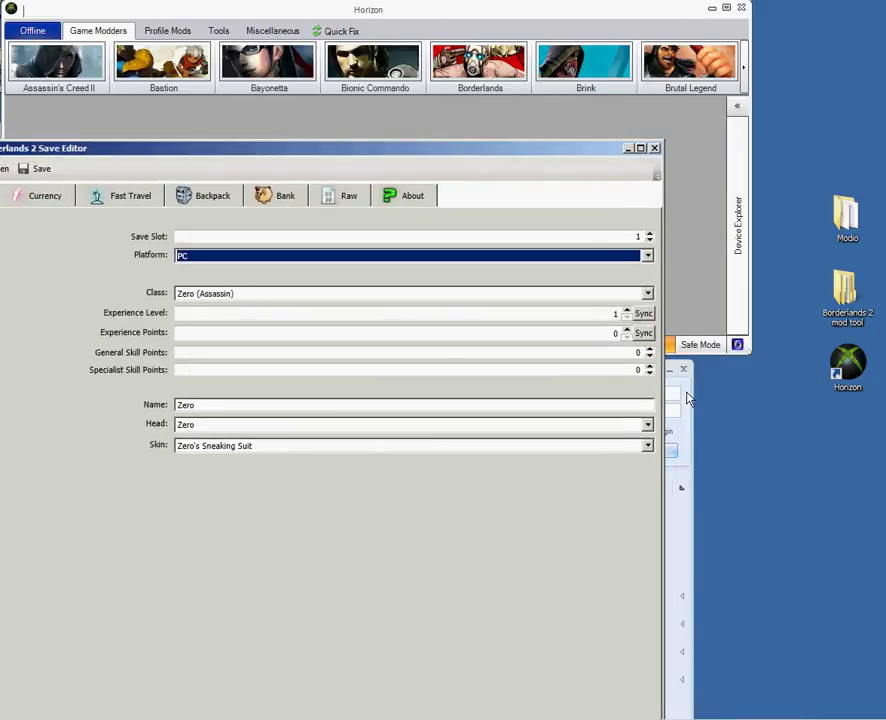
{"action": "left_click", "coordinate": [687, 398]}
{"action": "left_click_drag", "start_coordinate": [640, 374], "coordinate": [761, 372]}
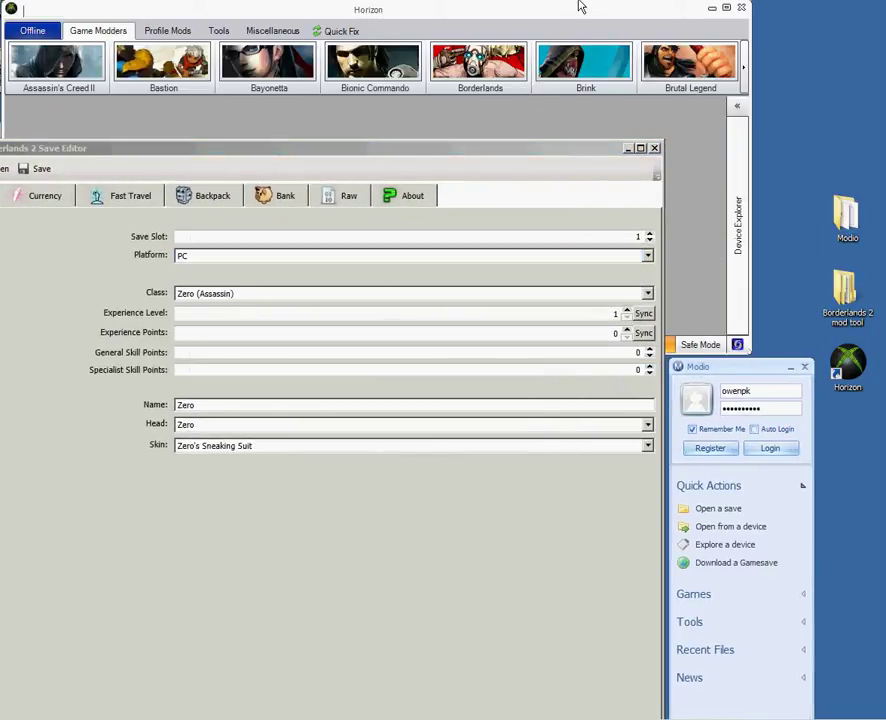
{"action": "left_click_drag", "start_coordinate": [578, 18], "coordinate": [612, 0]}
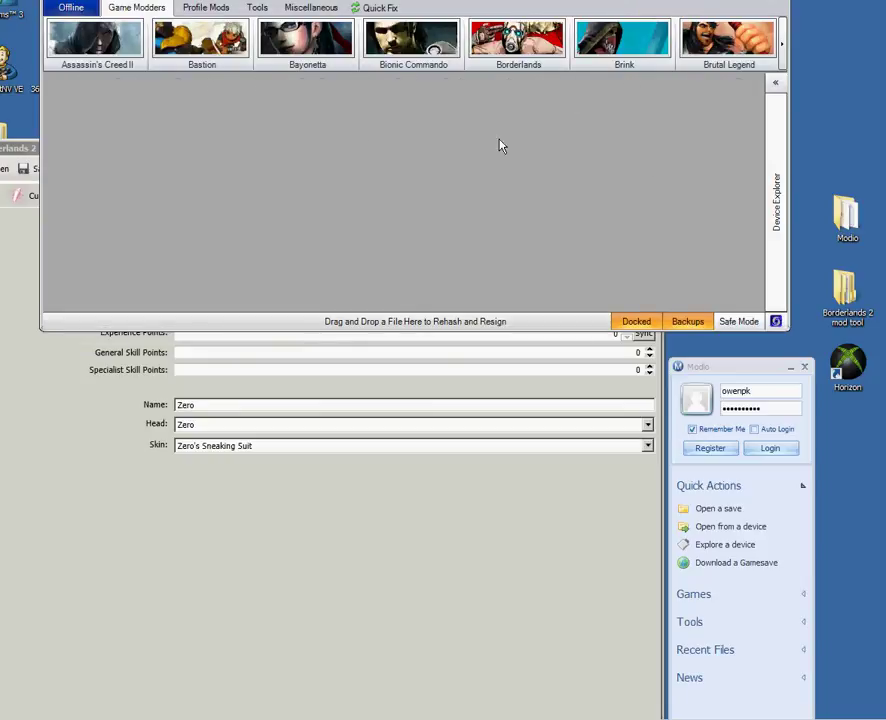
{"action": "left_click_drag", "start_coordinate": [12, 150], "coordinate": [119, 74]}
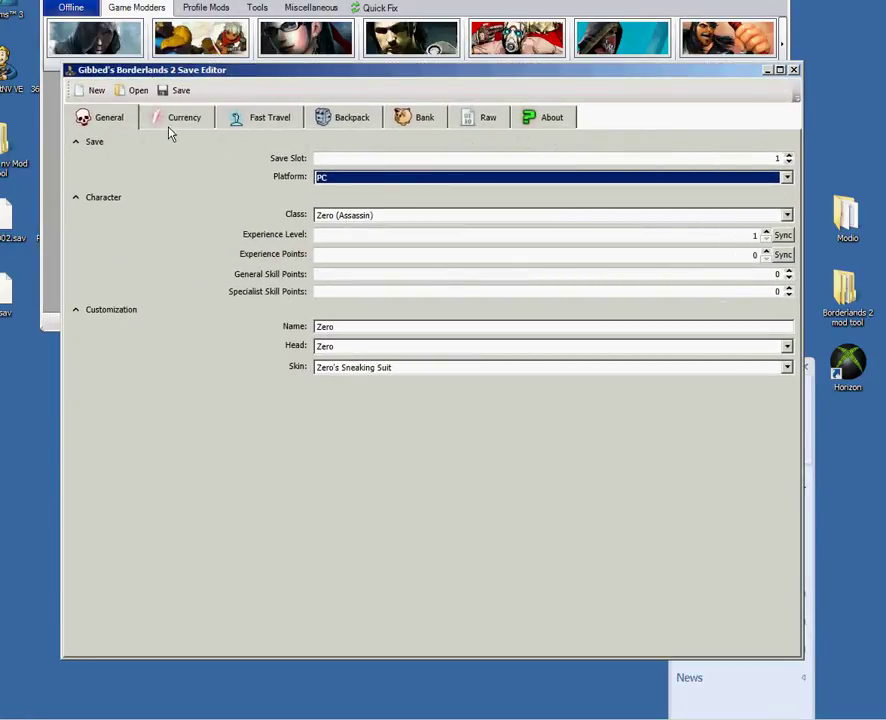
{"action": "left_click", "coordinate": [137, 90]}
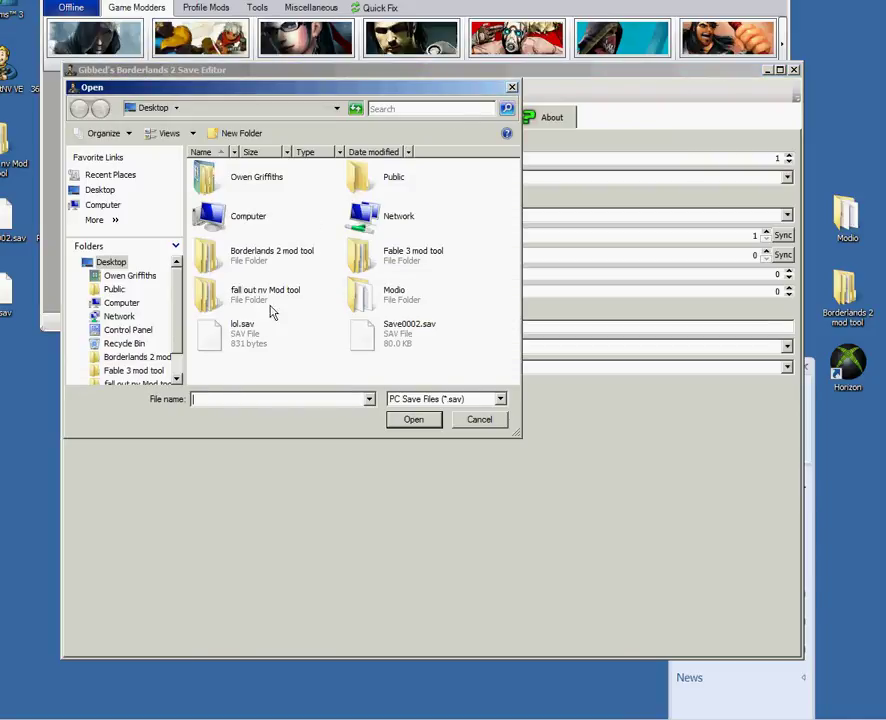
{"action": "left_click", "coordinate": [402, 340]}
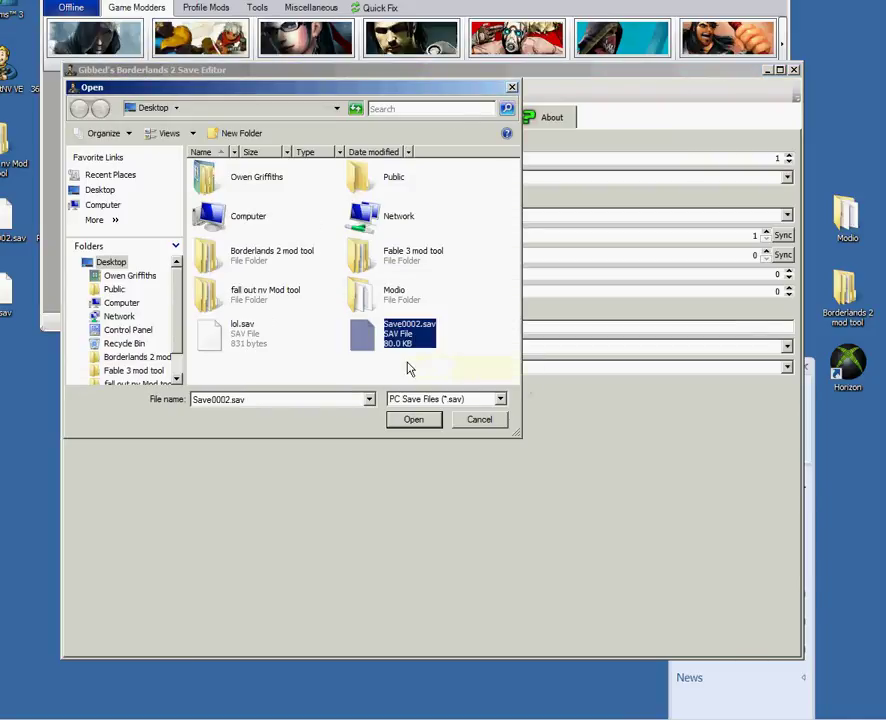
{"action": "left_click", "coordinate": [413, 420]}
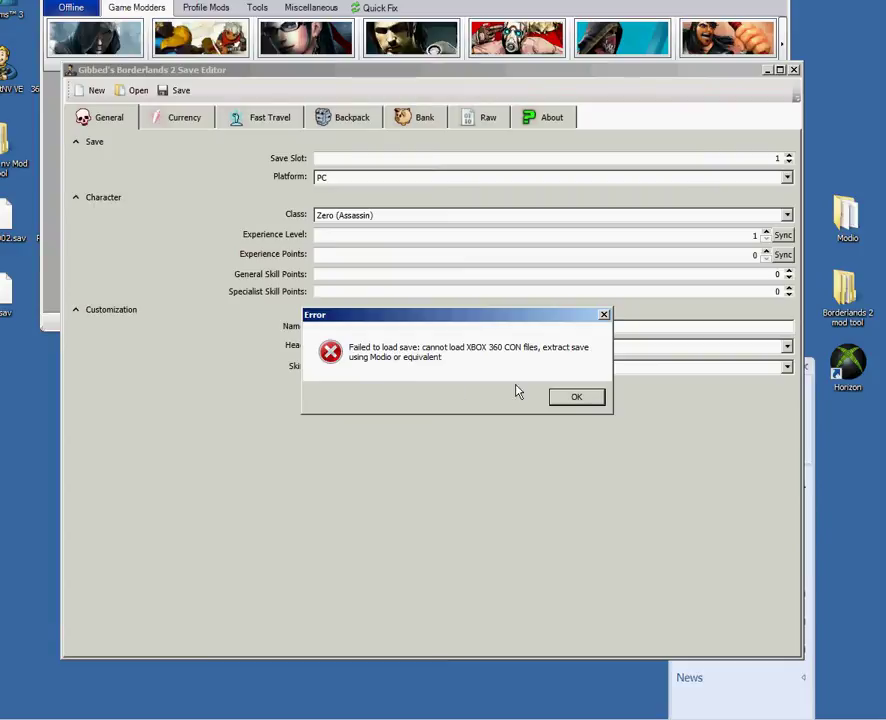
{"action": "left_click", "coordinate": [573, 399]}
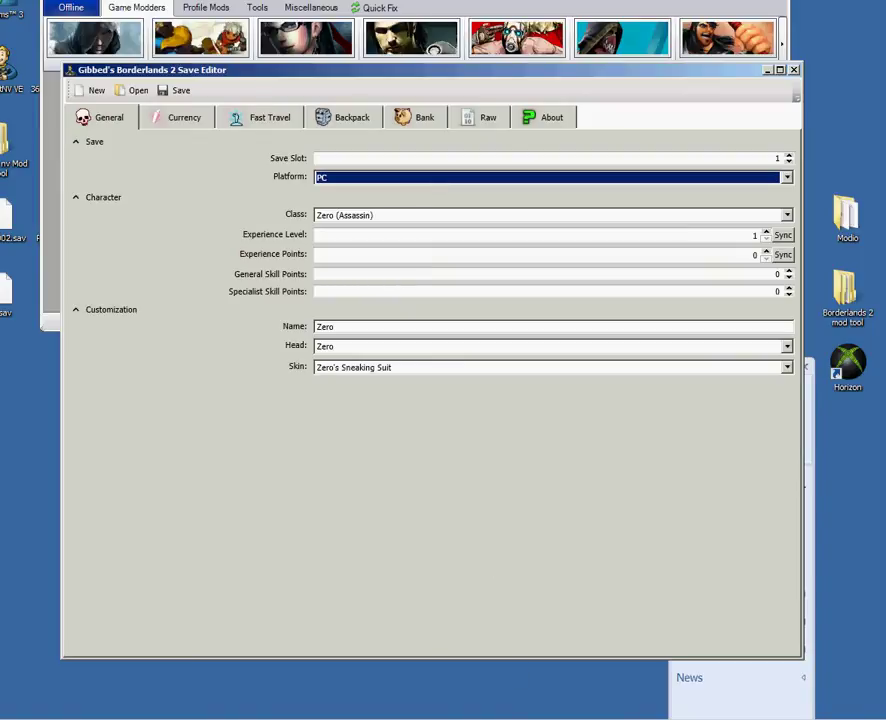
- Expand Horizon's Device Explorer, drag the desktop .sav icon lower, and return to the Save Editor
{"action": "left_click", "coordinate": [276, 3]}
{"action": "left_click", "coordinate": [786, 94]}
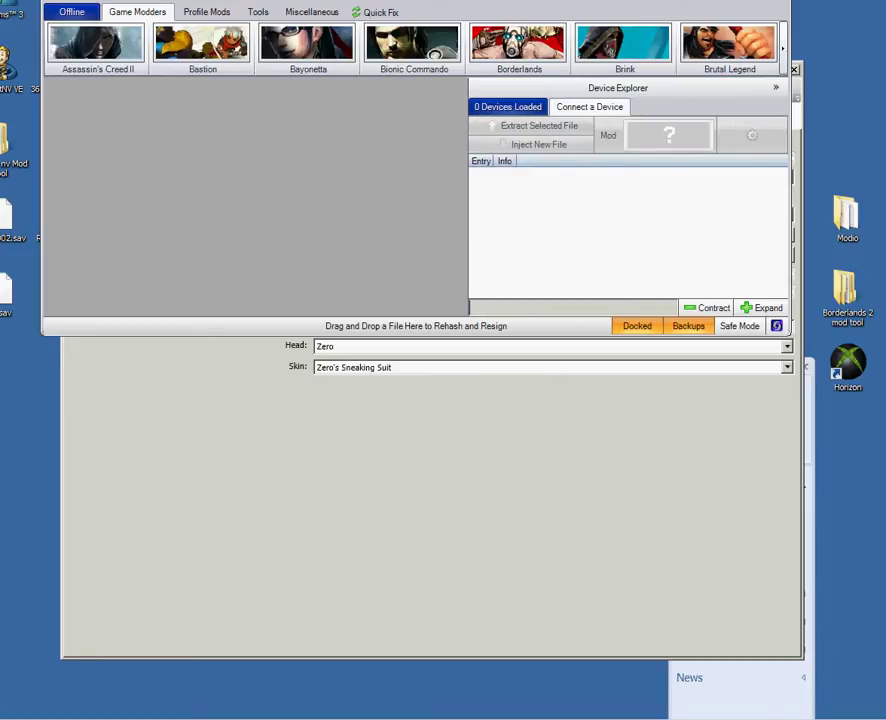
{"action": "left_click_drag", "start_coordinate": [14, 212], "coordinate": [12, 445]}
{"action": "left_click", "coordinate": [253, 441]}
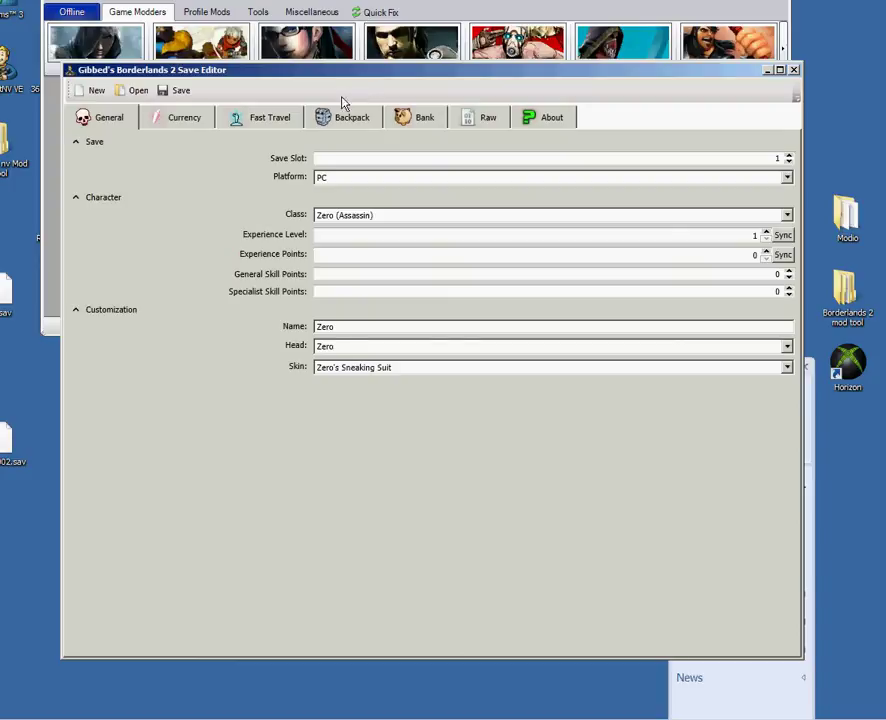
- On the General tab, select the character name Zero and type '^' over it
{"action": "left_click", "coordinate": [133, 119]}
{"action": "left_click_drag", "start_coordinate": [359, 326], "coordinate": [255, 328]}
{"action": "type", "text": "^1 ^2 legend"}
- Browse the skin and head lists without changes, keeping the Zero head, then view Currency
{"action": "left_click", "coordinate": [788, 367]}
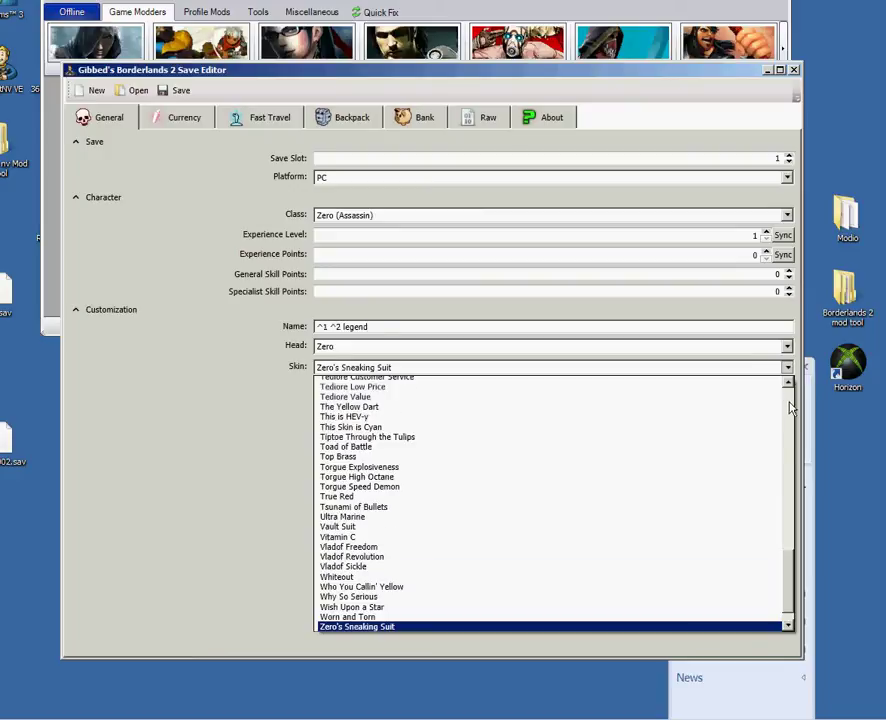
{"action": "left_click_drag", "start_coordinate": [797, 585], "coordinate": [785, 385]}
{"action": "left_click", "coordinate": [786, 350]}
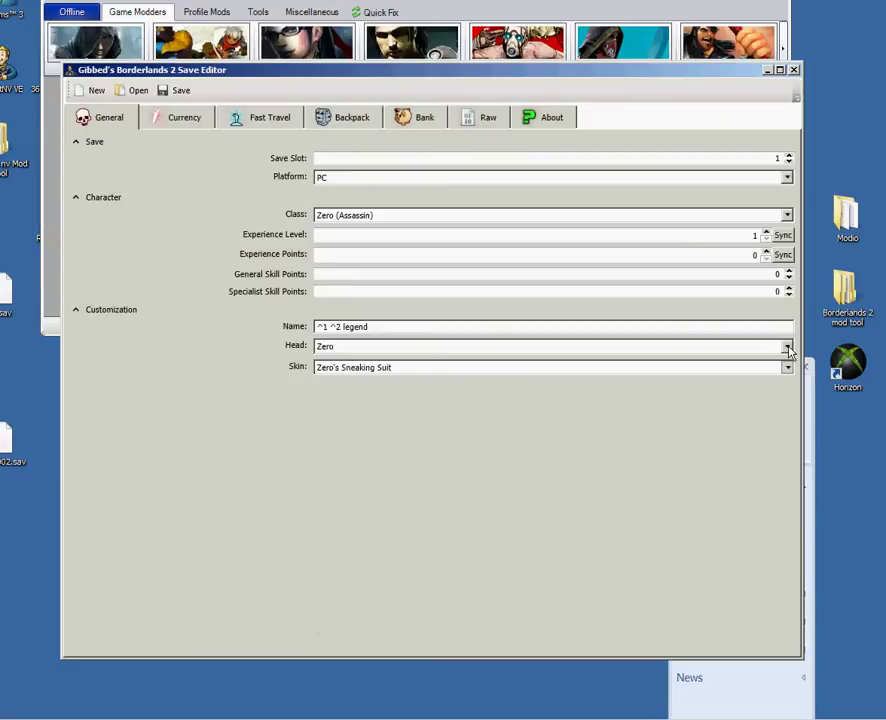
{"action": "left_click", "coordinate": [787, 346]}
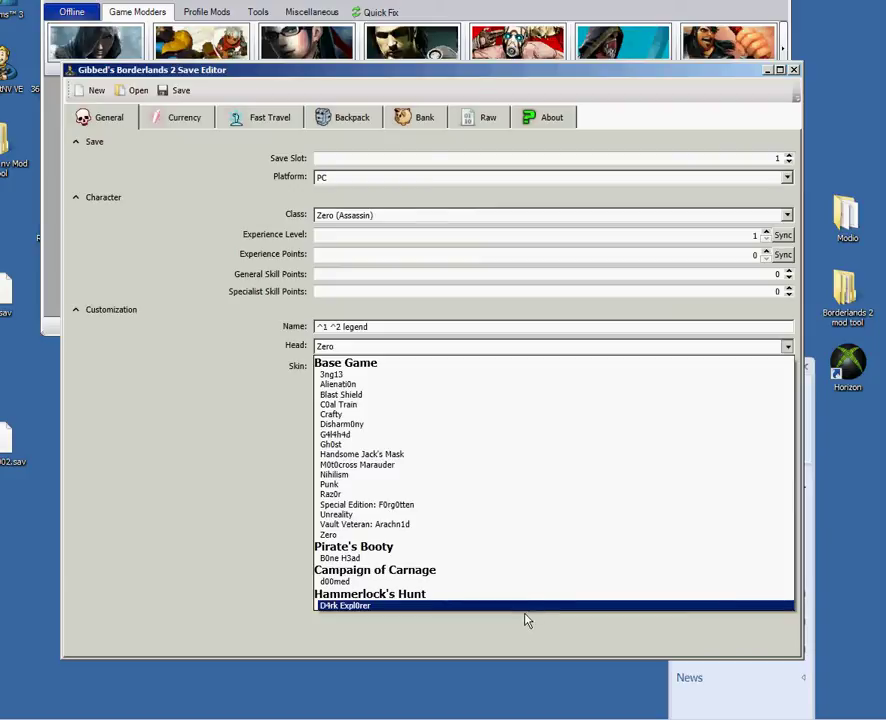
{"action": "left_click", "coordinate": [265, 368]}
{"action": "left_click", "coordinate": [188, 118]}
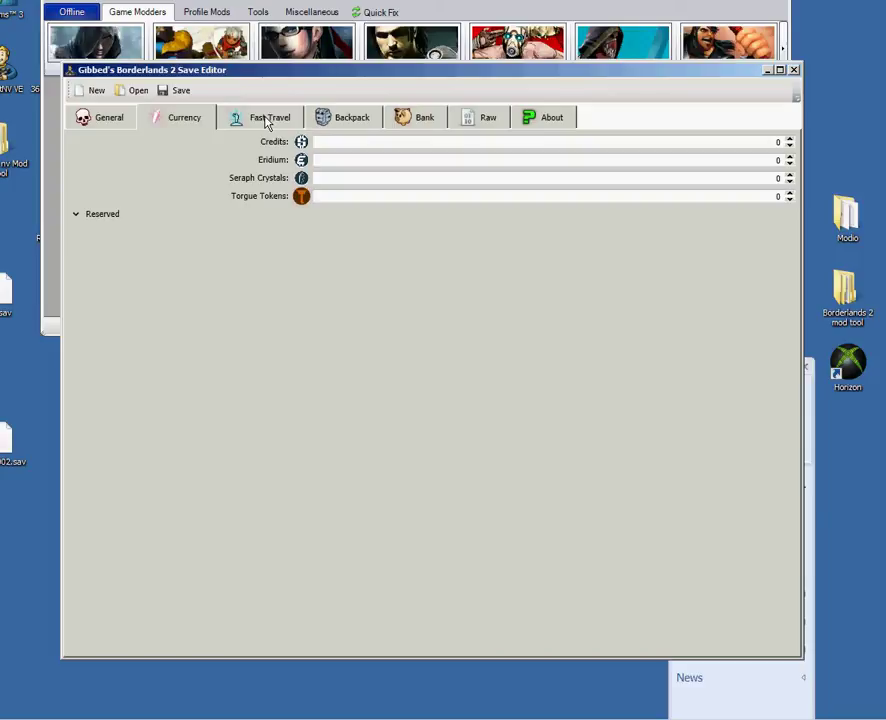
- Toggle the Reserved currencies, scroll the Fast Travel teleporters, then check the empty Backpack and Bank
{"action": "left_click", "coordinate": [88, 216]}
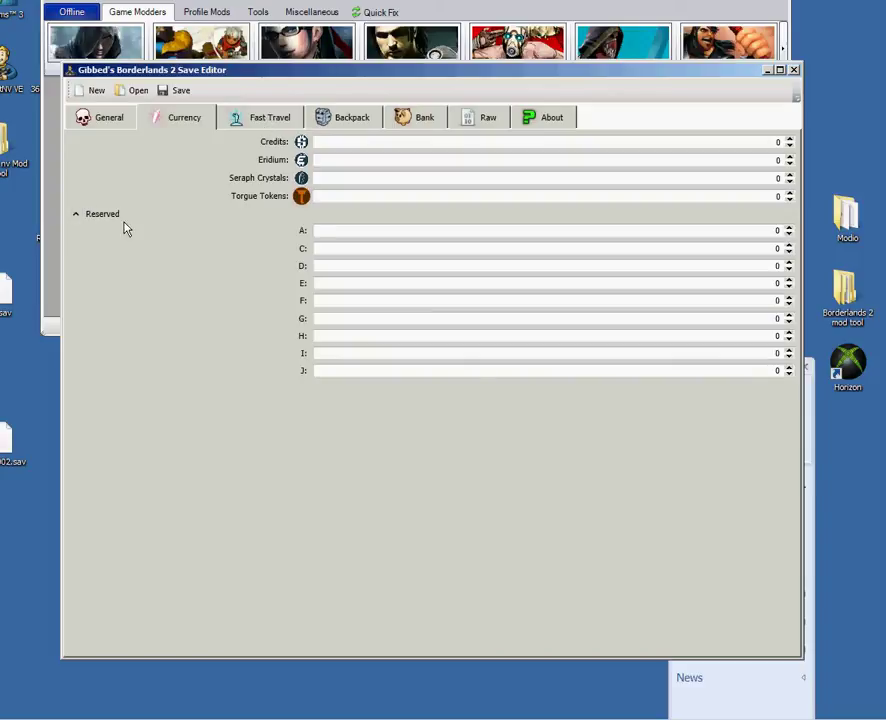
{"action": "left_click", "coordinate": [79, 214]}
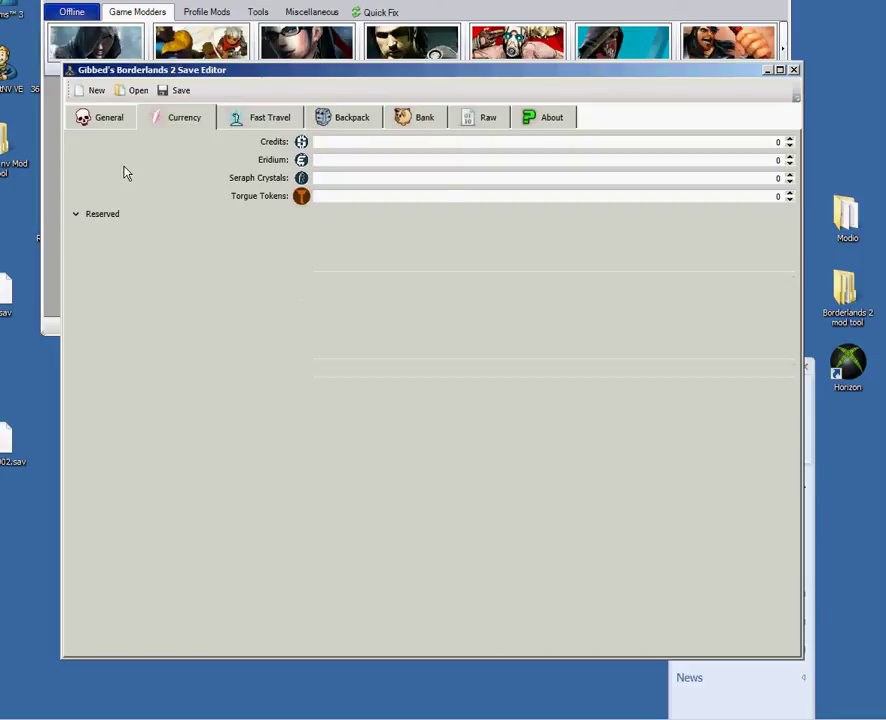
{"action": "left_click", "coordinate": [262, 117]}
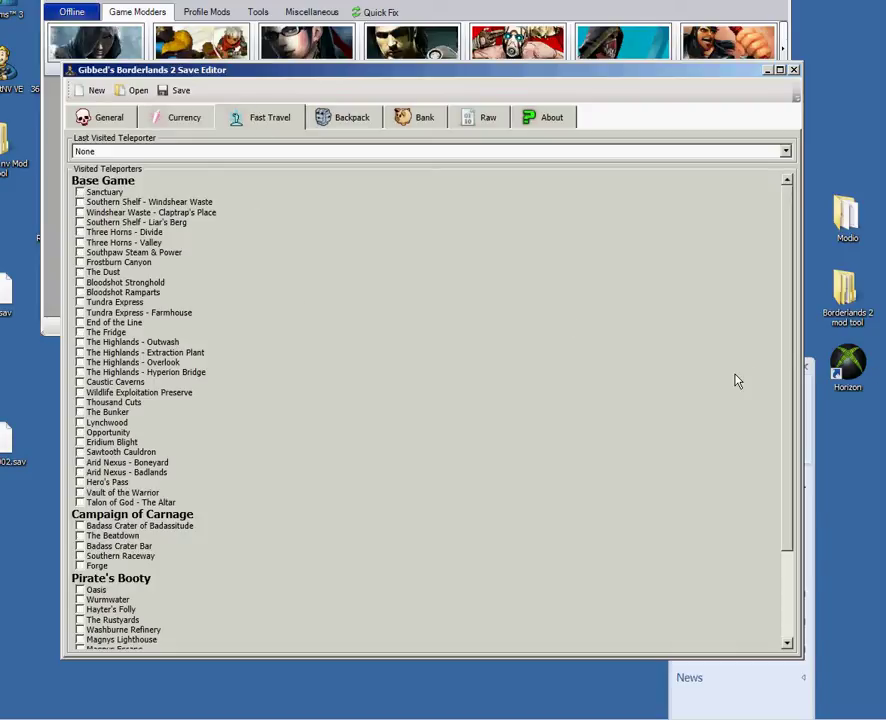
{"action": "scroll", "coordinate": [650, 418], "scroll_direction": "down", "scroll_amount": 4}
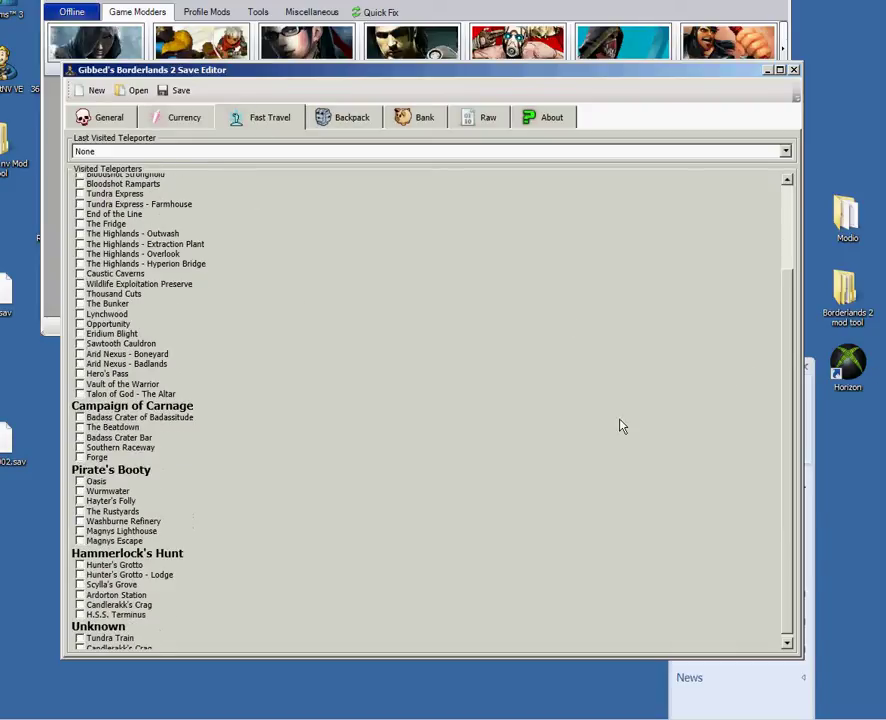
{"action": "left_click", "coordinate": [364, 121]}
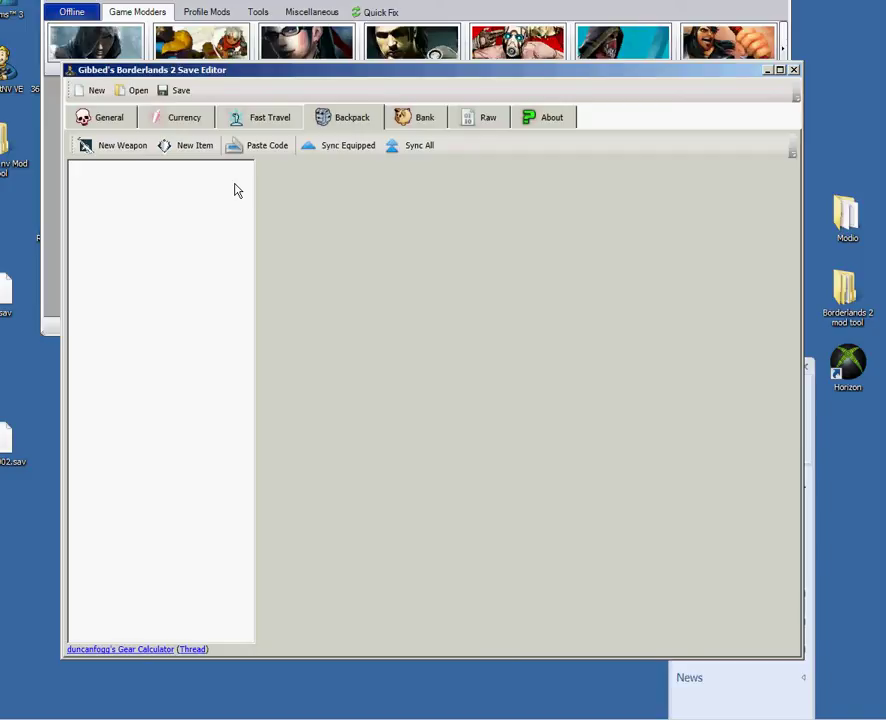
{"action": "left_click", "coordinate": [392, 123]}
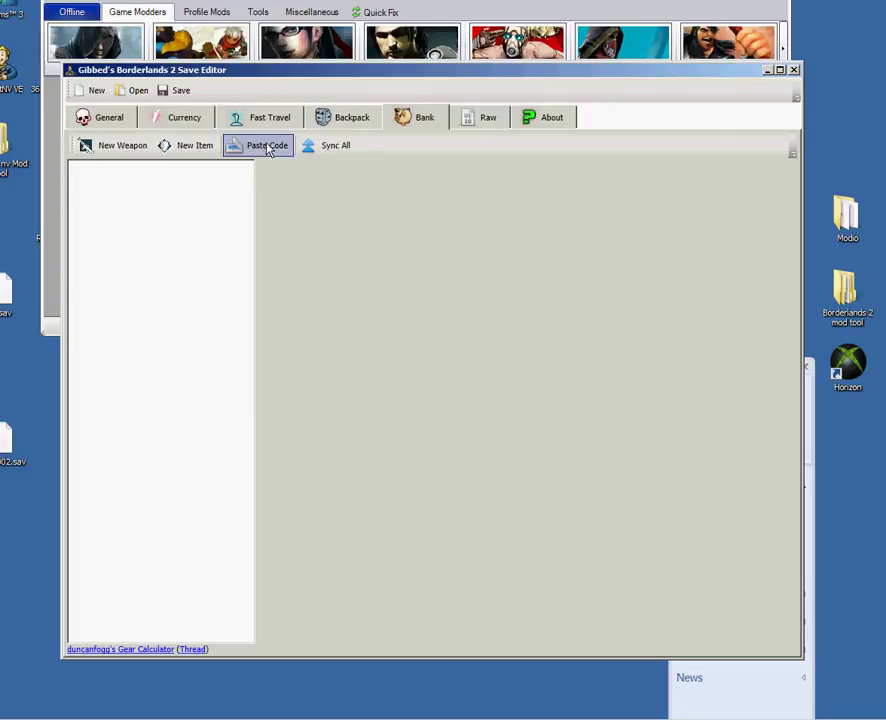
- Open the Raw tab and scroll the property grid down to WorldDiscoveryList
{"action": "left_click", "coordinate": [550, 118]}
{"action": "left_click", "coordinate": [504, 122]}
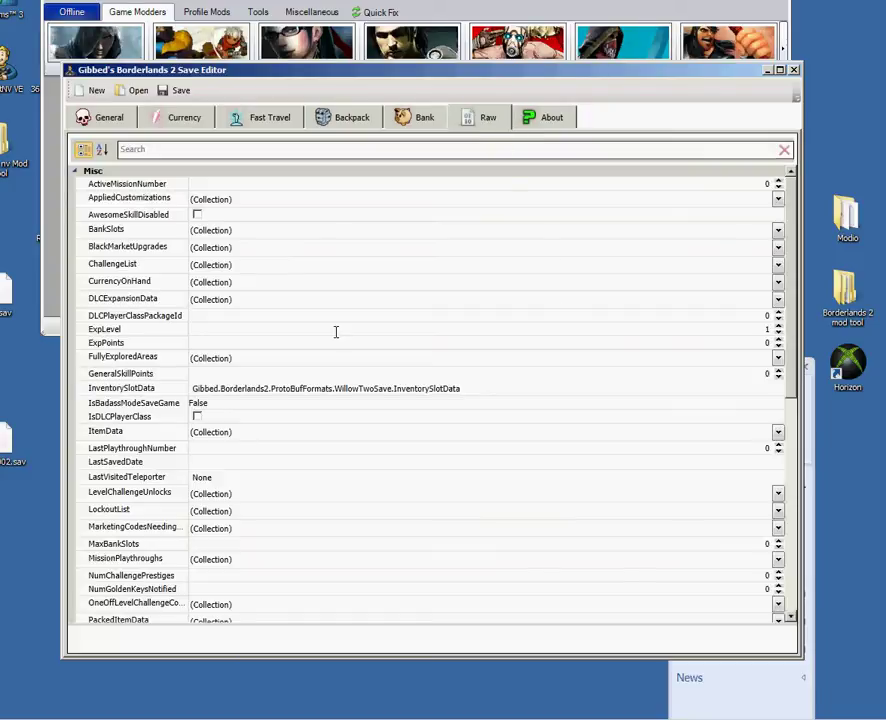
{"action": "scroll", "coordinate": [250, 344], "scroll_direction": "down", "scroll_amount": 6}
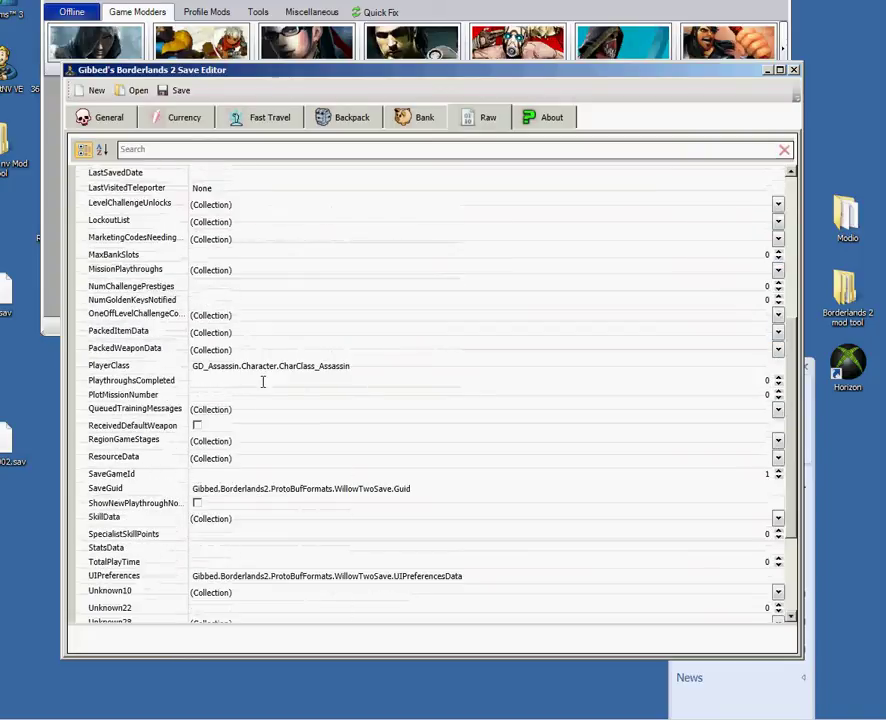
{"action": "scroll", "coordinate": [262, 382], "scroll_direction": "down", "scroll_amount": 3}
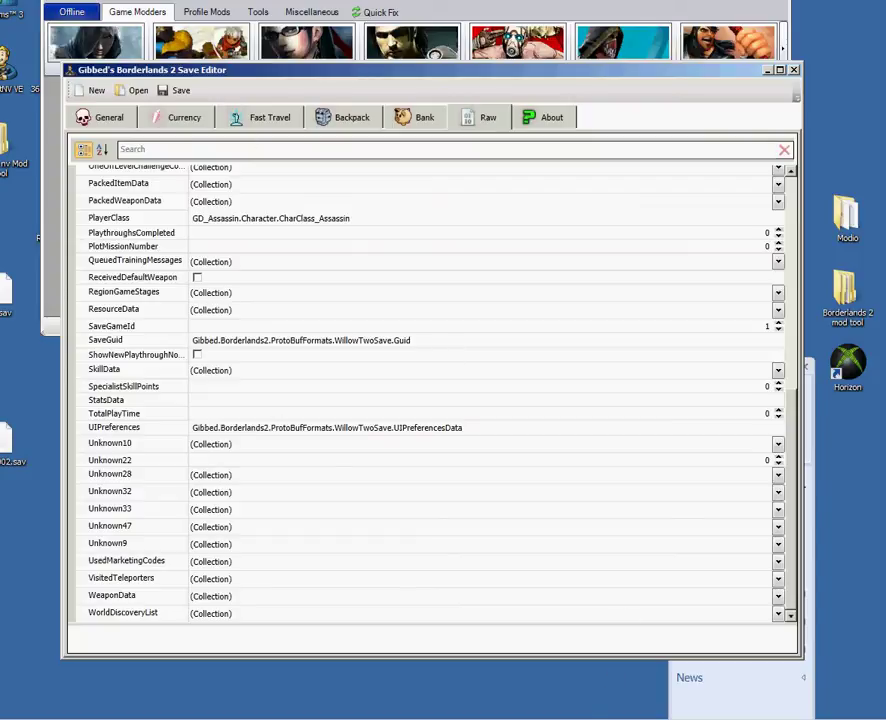
{"action": "right_click", "coordinate": [830, 712]}
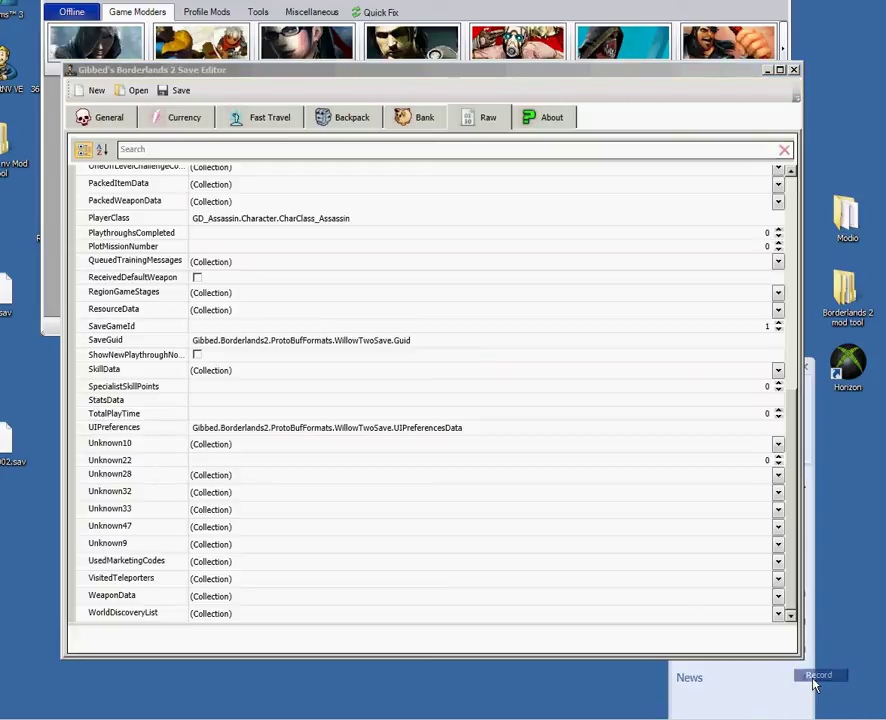
{"action": "left_click", "coordinate": [815, 679]}
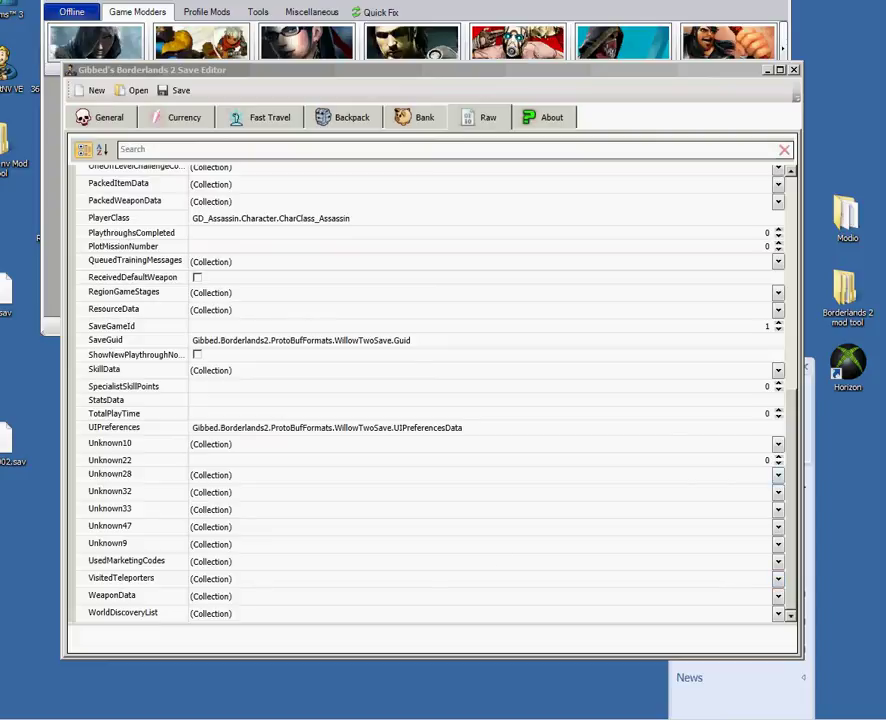
- Load the Borderlands 2 package, replace SaveGame.sav, save with rehash and resign, then close it
{"action": "left_click_drag", "start_coordinate": [142, 597], "coordinate": [192, 277]}
{"action": "left_click", "coordinate": [489, 132]}
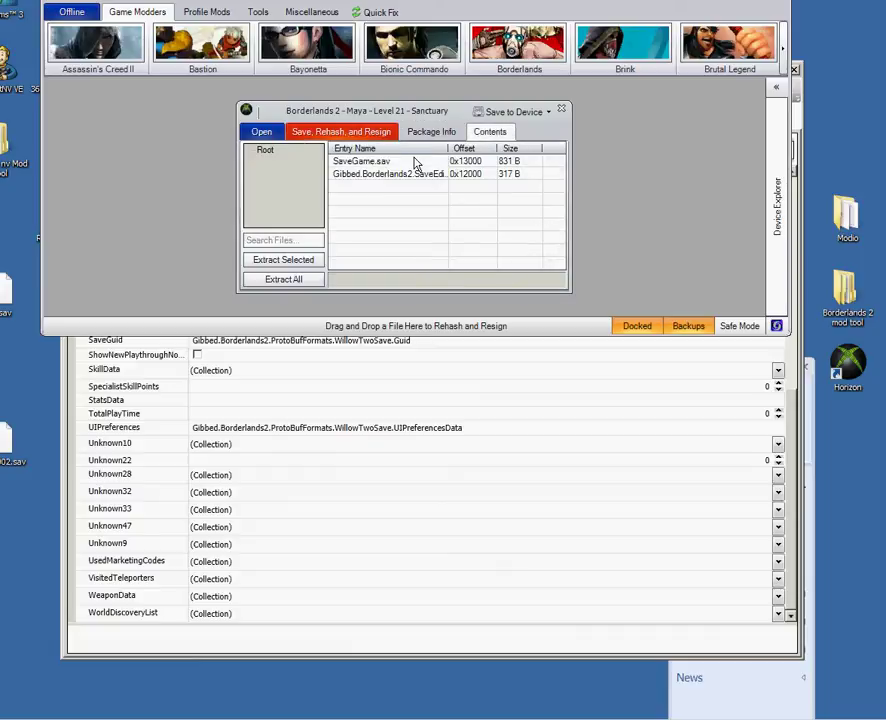
{"action": "right_click", "coordinate": [416, 161]}
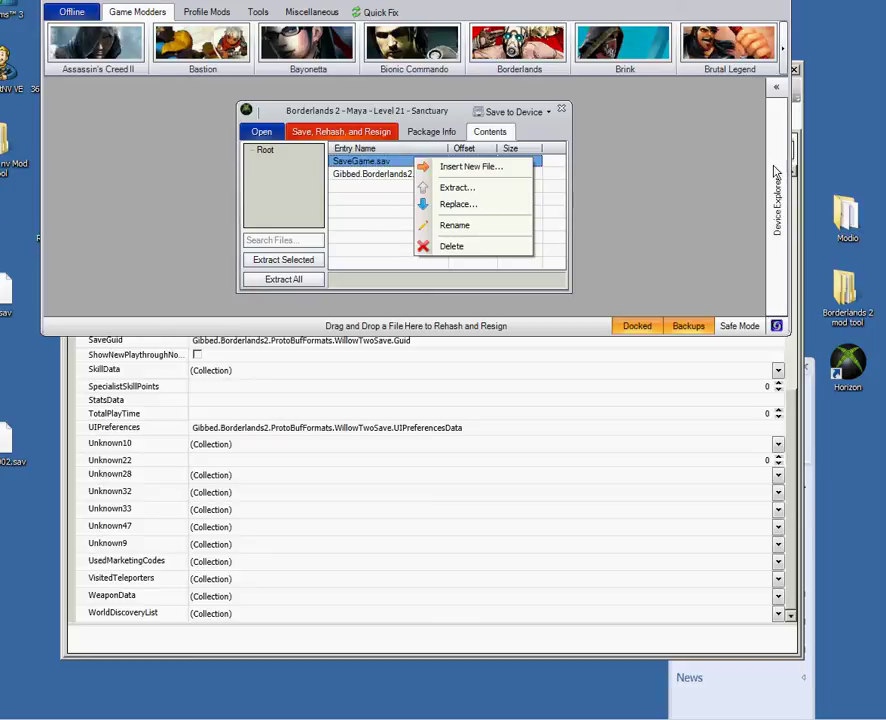
{"action": "left_click", "coordinate": [362, 136]}
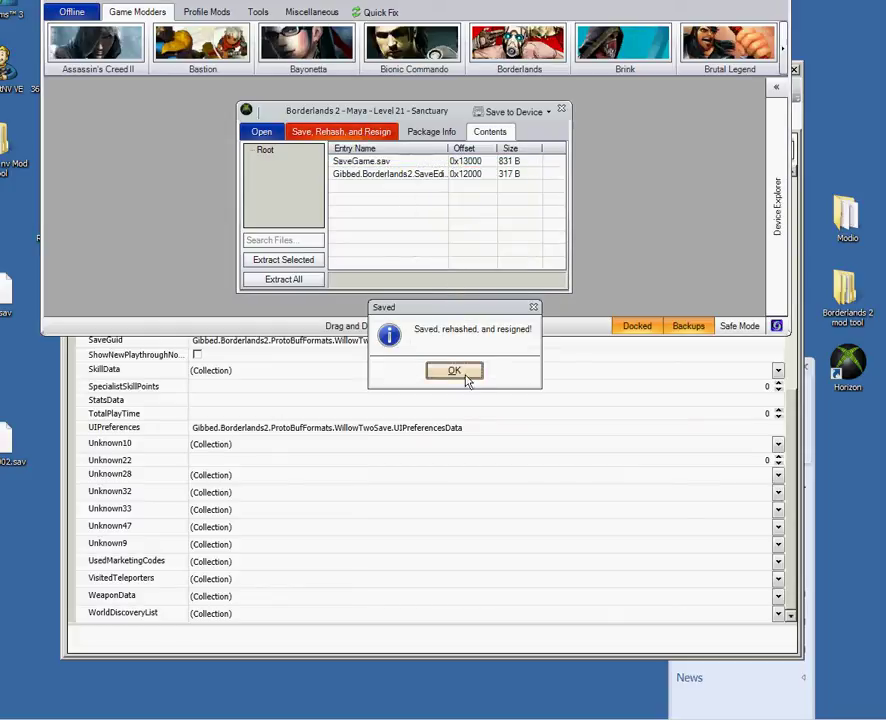
{"action": "left_click", "coordinate": [466, 372]}
{"action": "left_click", "coordinate": [561, 110]}
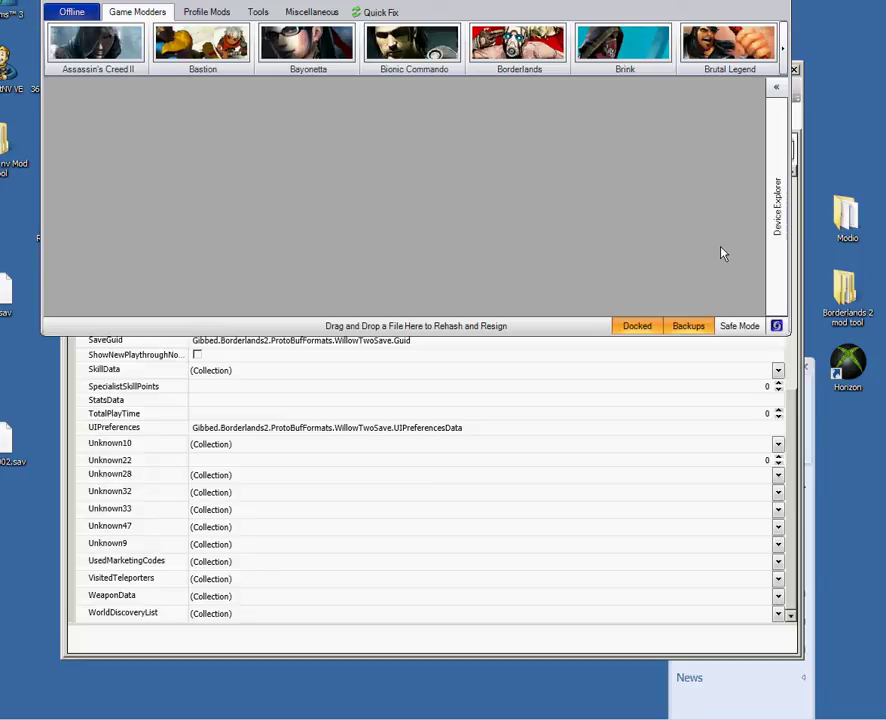
- Bring the Save Editor's Raw list, showing TotalPlayTime 0, back in front of Horizon
{"action": "left_click", "coordinate": [602, 412]}
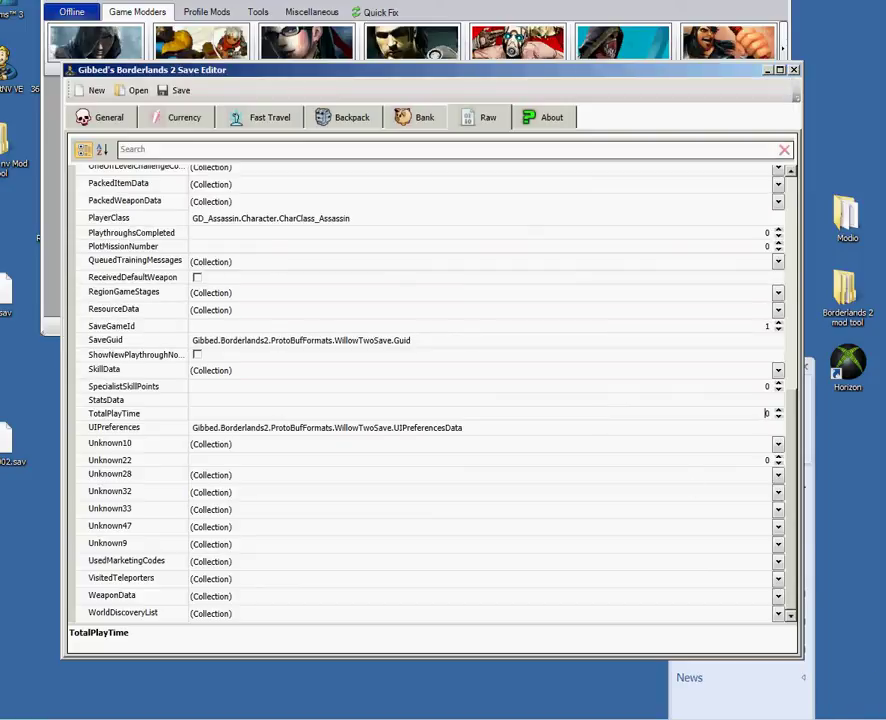
{"action": "right_click", "coordinate": [860, 714]}
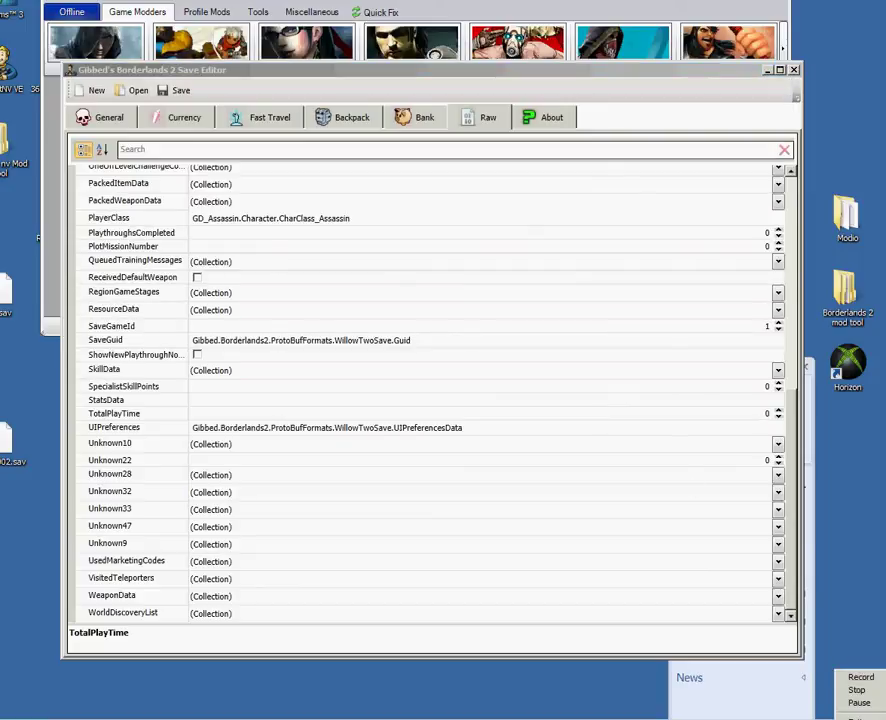
{"action": "left_click", "coordinate": [860, 690]}
{"action": "right_click", "coordinate": [805, 712]}
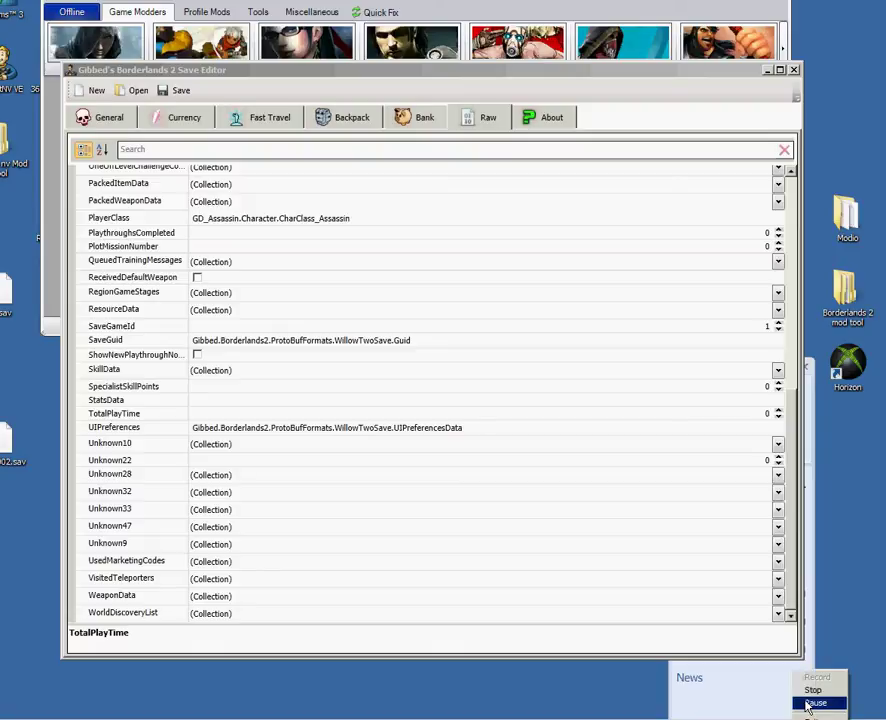